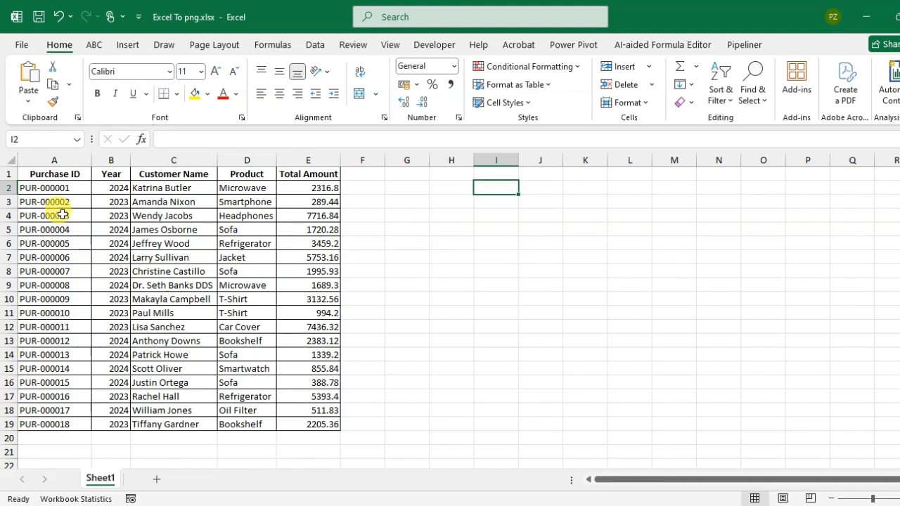
- Copy the whole purchase table, including its header row, as a picture with the appearance as shown on screen and Picture format
mouse_move(35, 174)
mouse_down()
mouse_move(151, 255)
mouse_move(335, 422)
mouse_up()
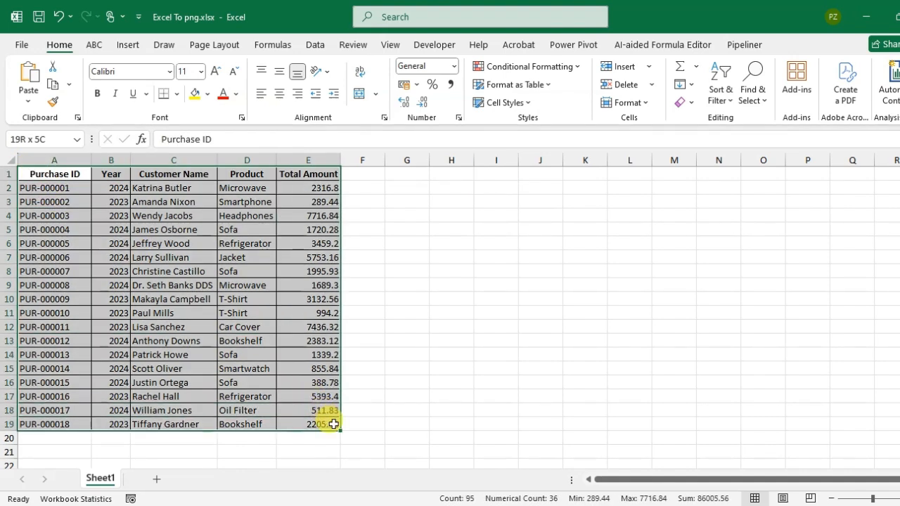
click(174, 271)
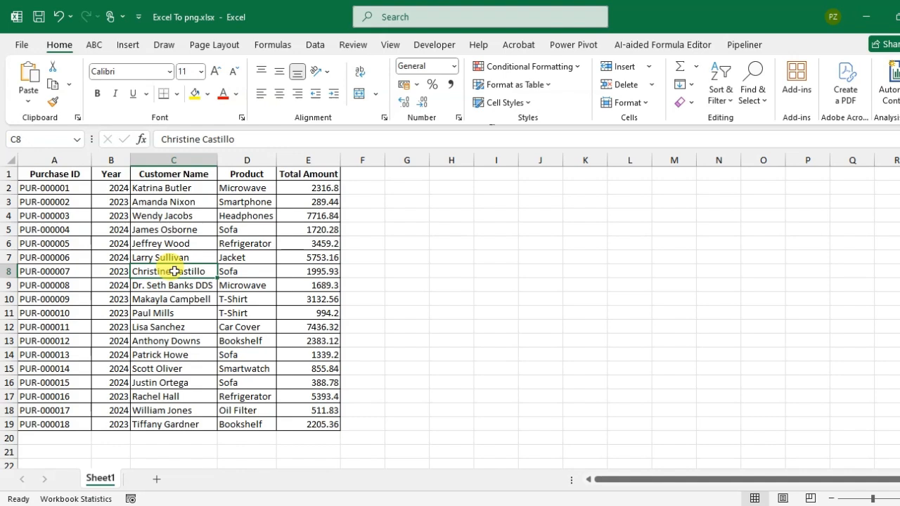
key(ctrl+a)
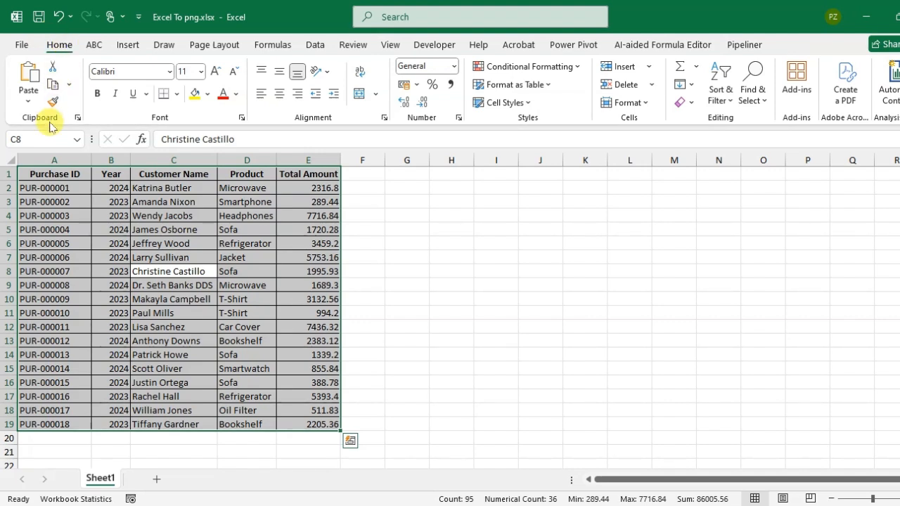
click(69, 89)
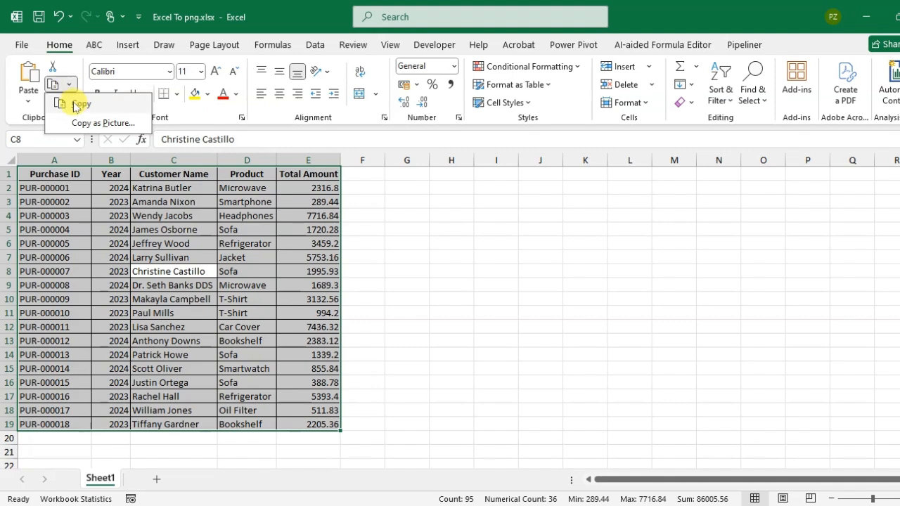
click(97, 123)
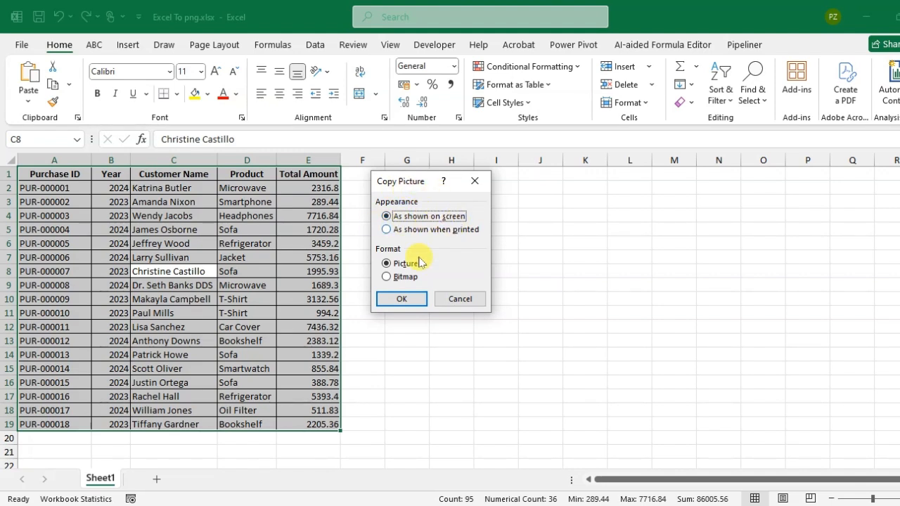
click(402, 299)
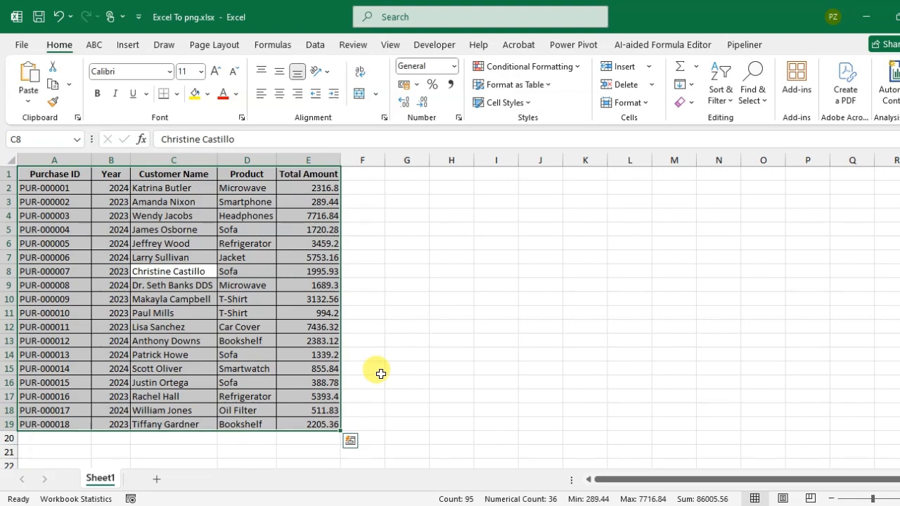
- Paste the copied table picture at cell J2 and move it closer to the original table, starting at column H
click(540, 201)
key(Escape)
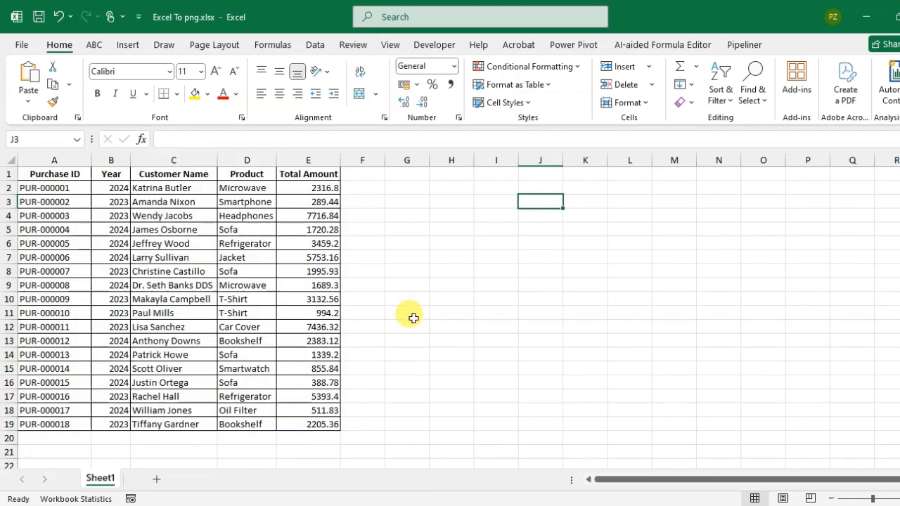
click(554, 188)
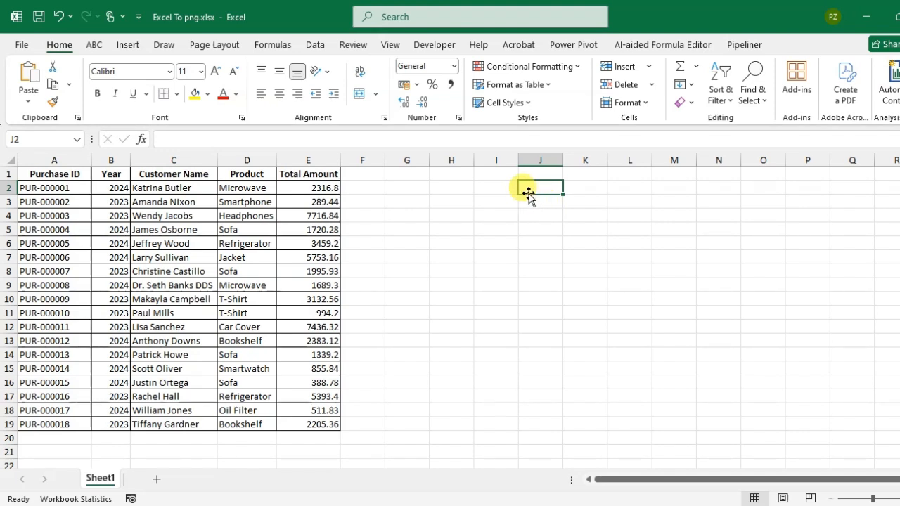
right_click(532, 189)
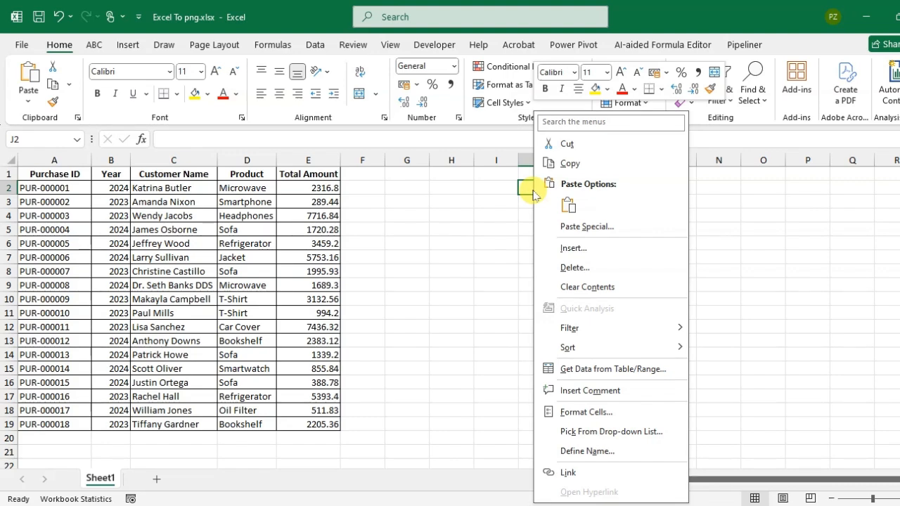
click(568, 206)
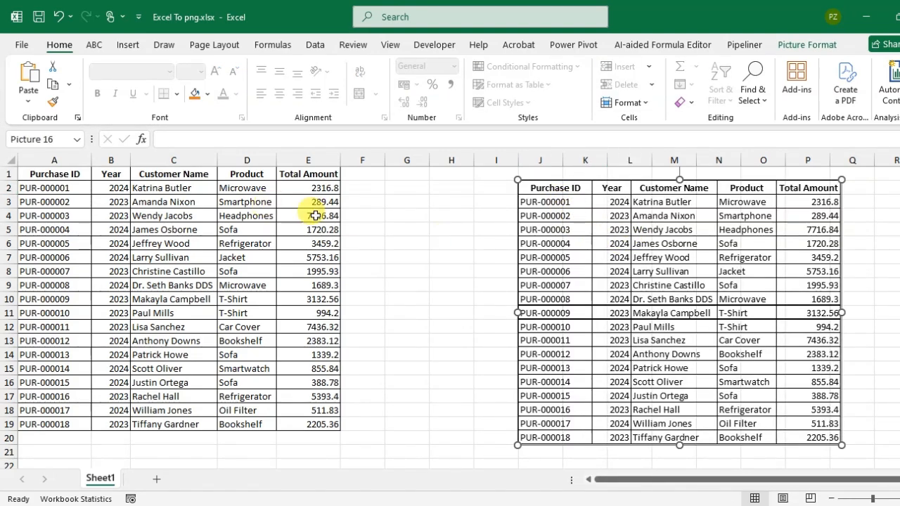
drag(624, 263, 539, 267)
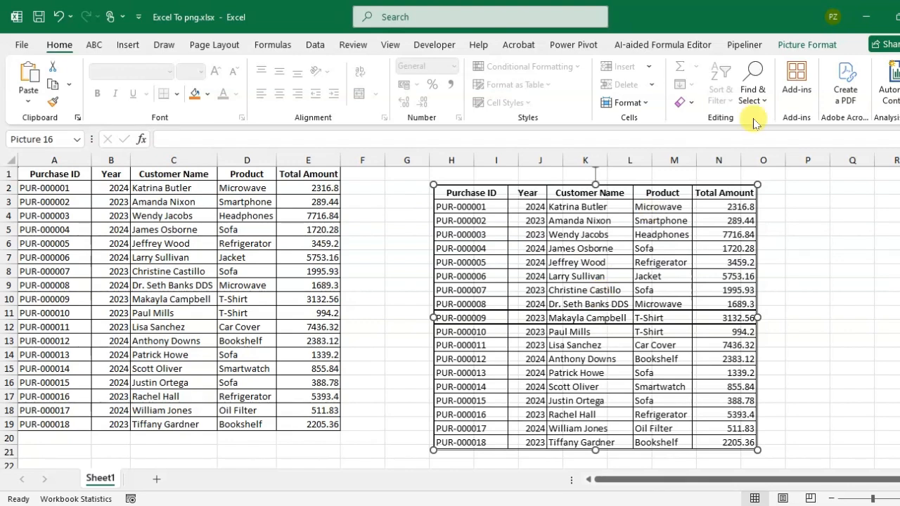
- Apply the black frame picture style with a thick outer line and thin inner line to the table picture
click(822, 46)
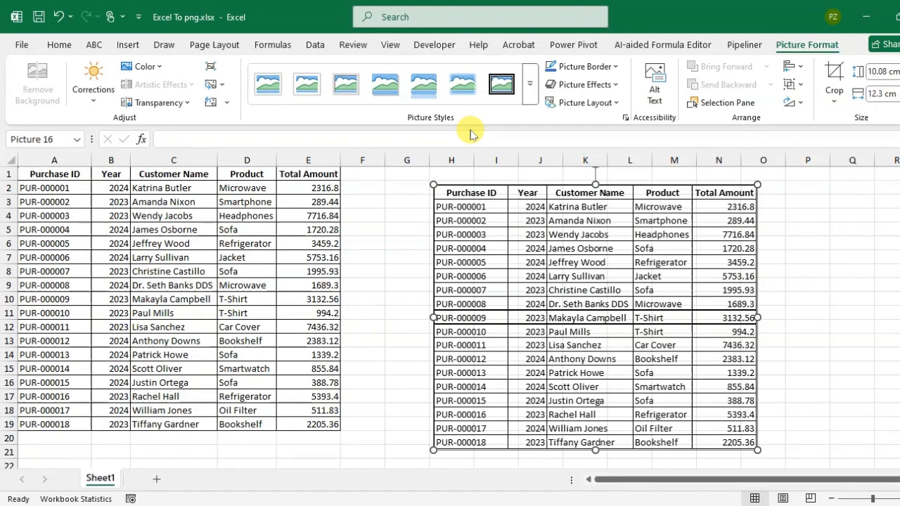
click(530, 83)
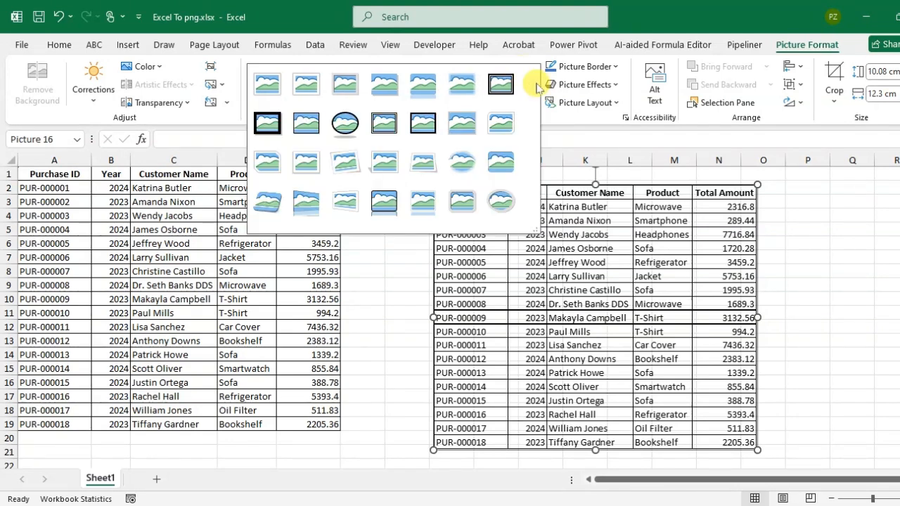
click(379, 127)
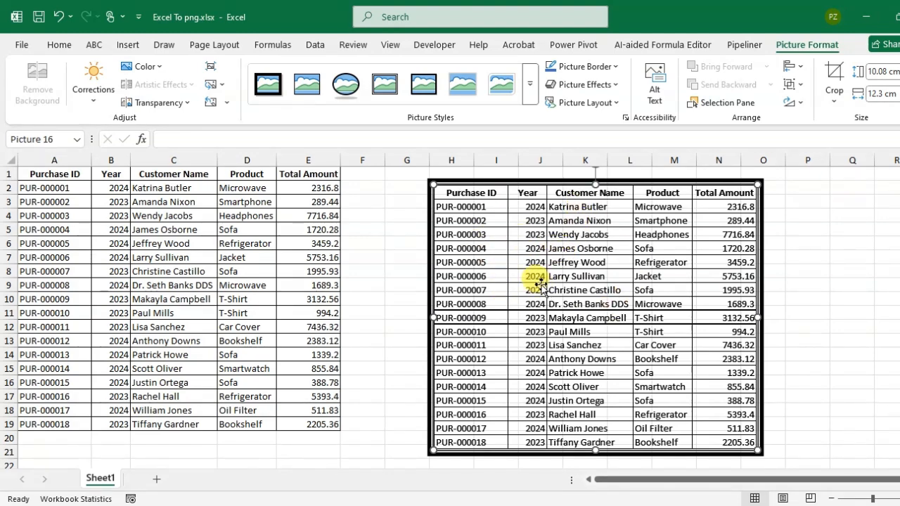
- Start saving the framed table picture as an image file and choose the Data folder on the Desktop as its location
right_click(519, 209)
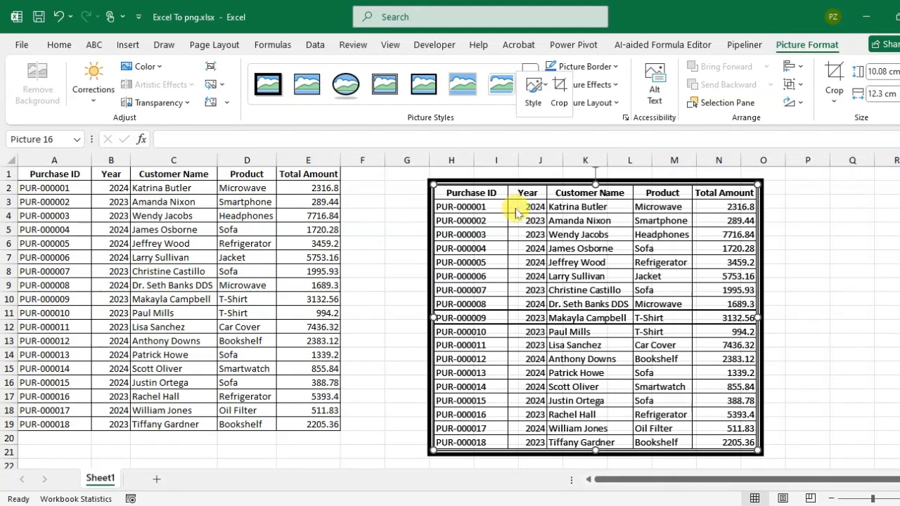
click(587, 411)
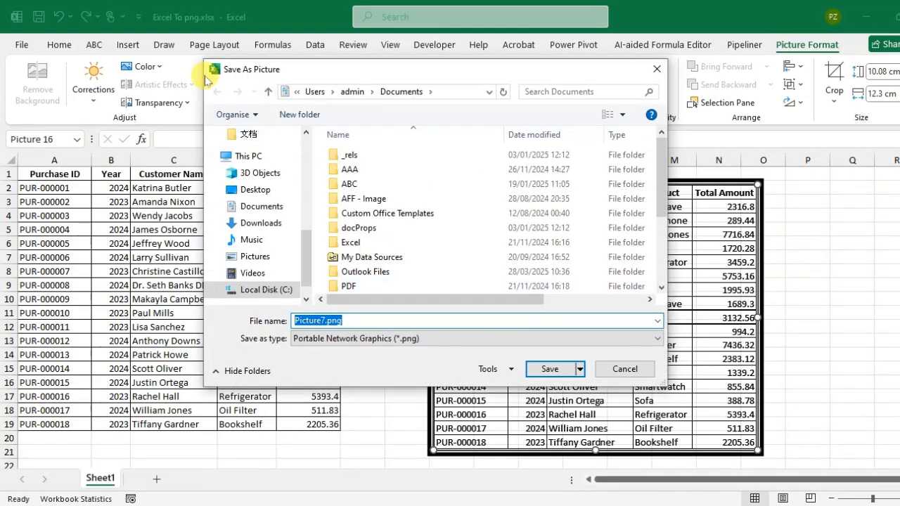
click(258, 190)
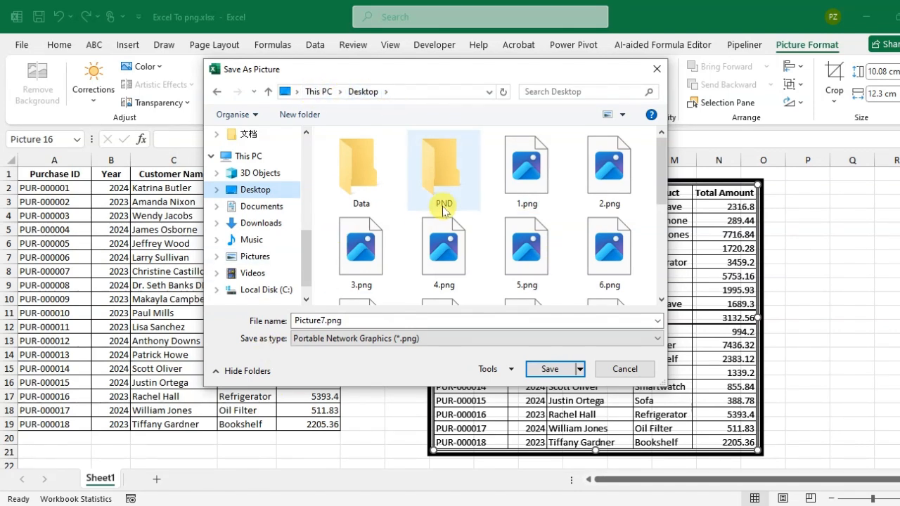
double_click(354, 165)
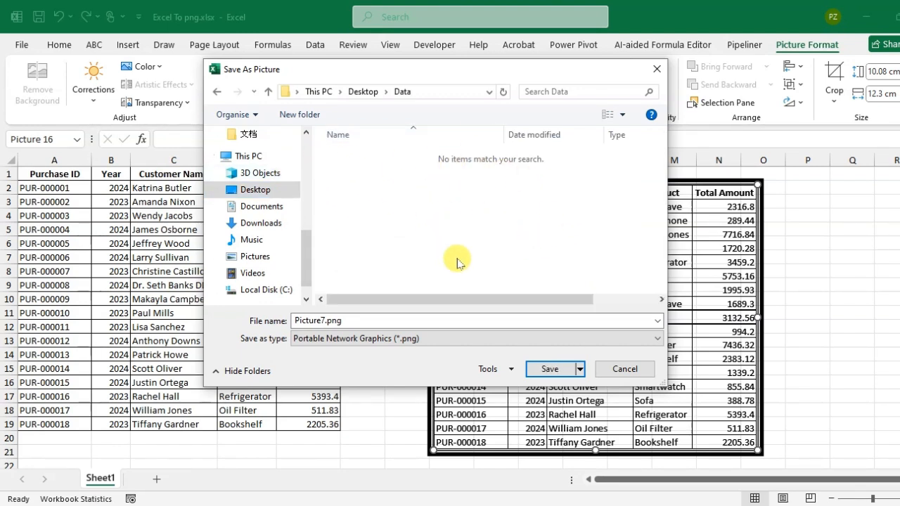
- Name the image Sale Data 1 and save it as Portable Network Graphics (*.png)
click(341, 340)
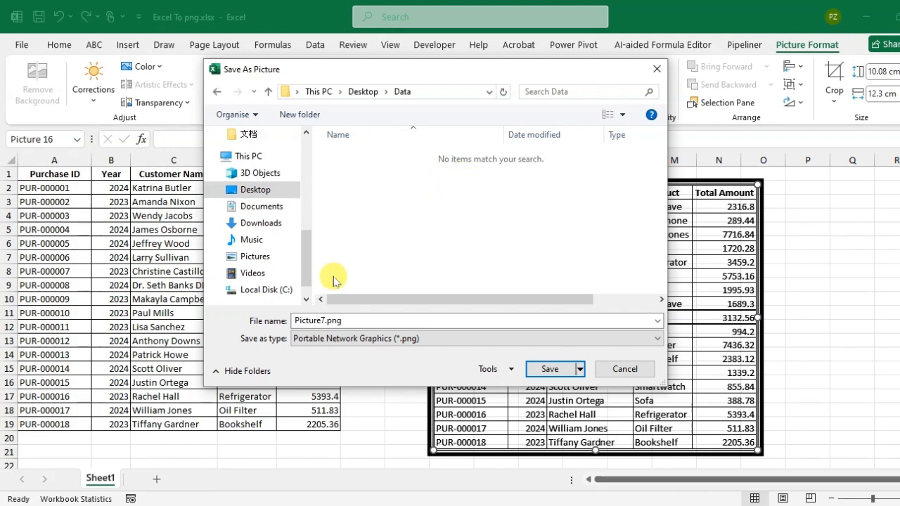
double_click(312, 322)
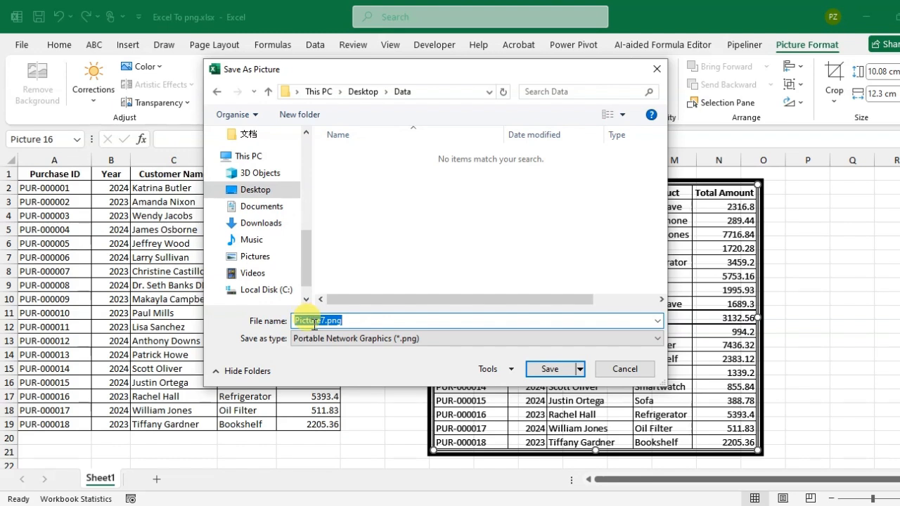
text(Sale Data 1)
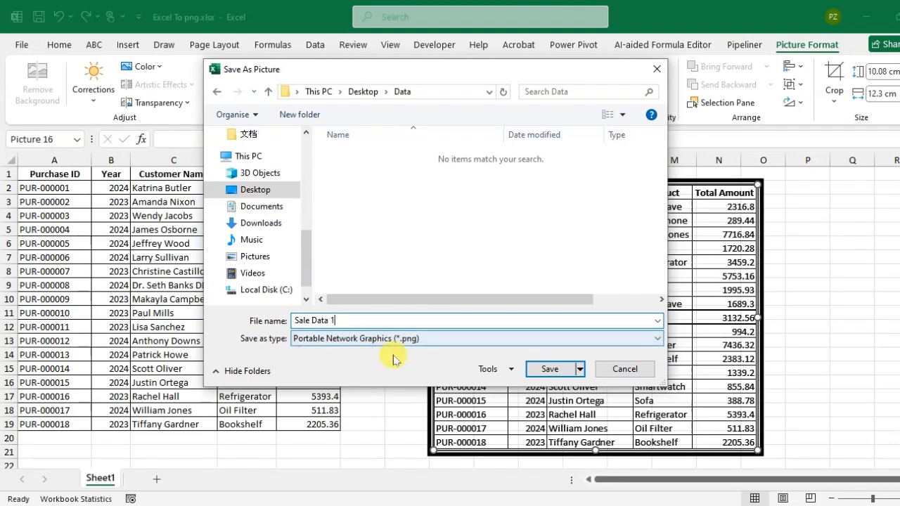
click(659, 339)
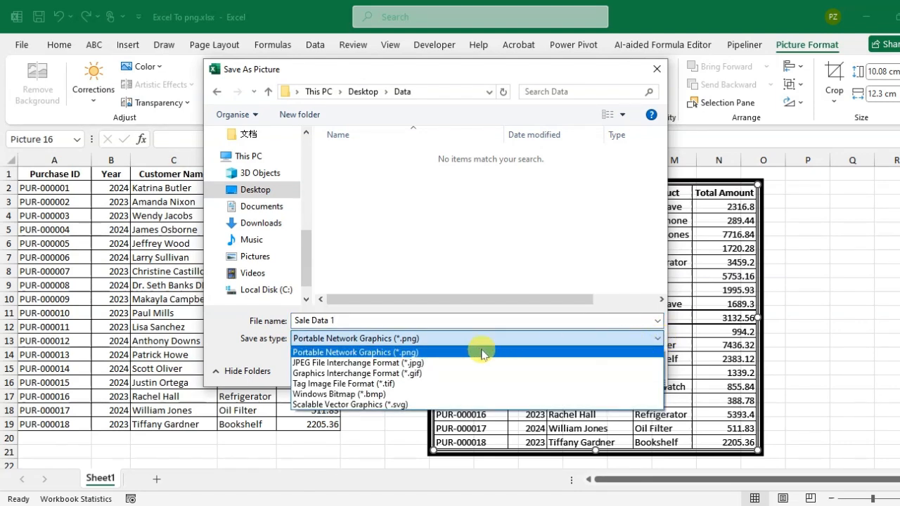
click(398, 358)
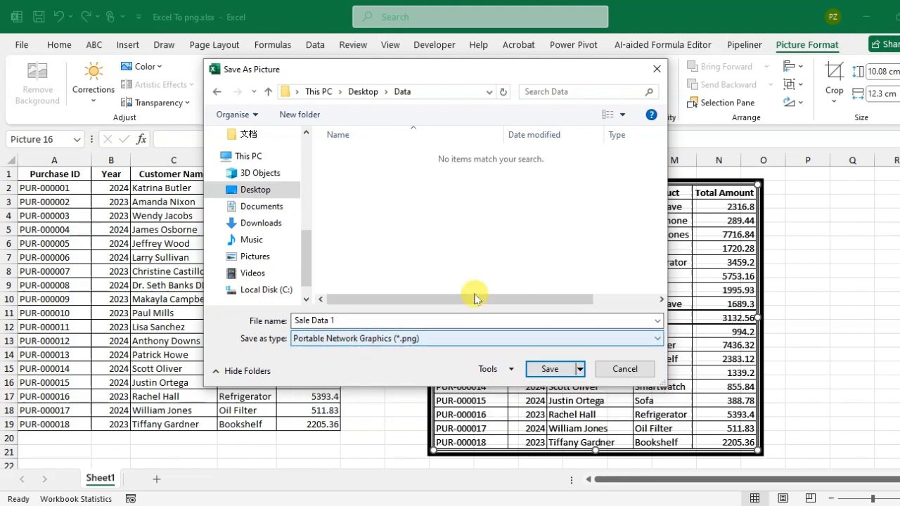
click(549, 373)
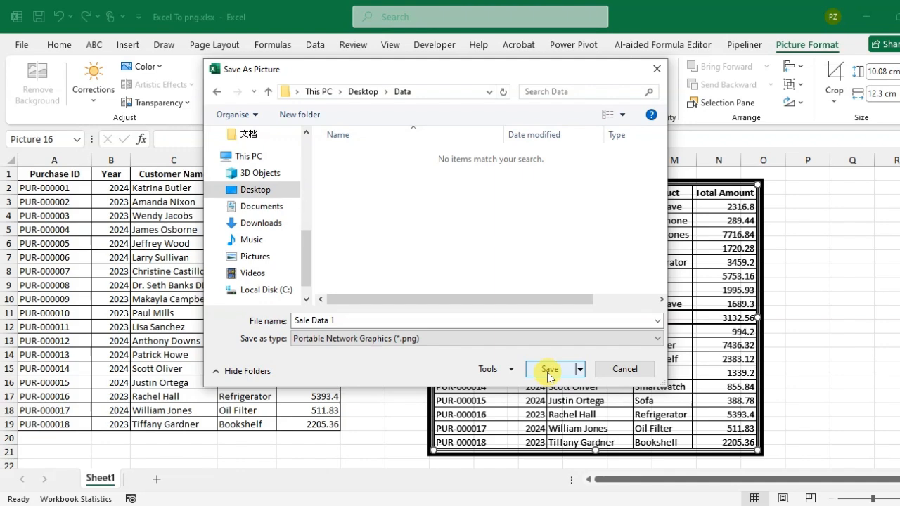
click(549, 370)
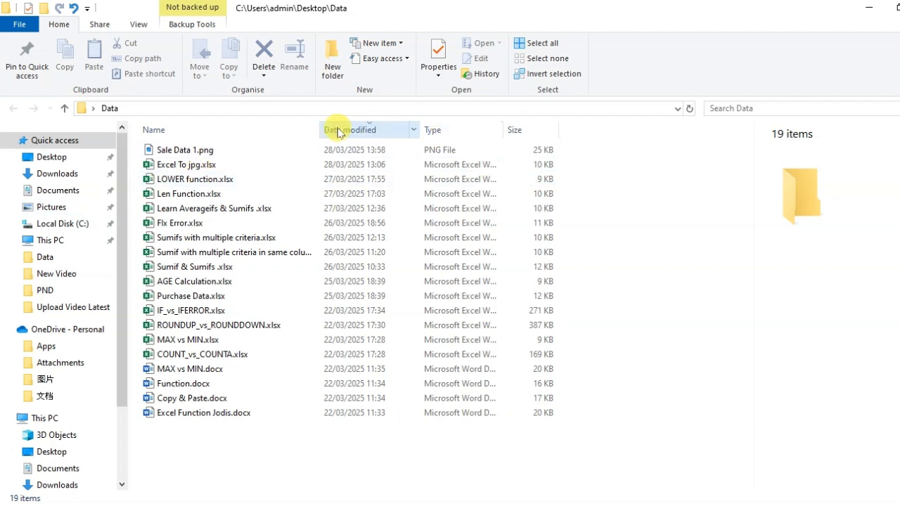
- Open Sale Data 1.png from the Data folder in the photo editor and examine its light adjustments, filters and save options
click(190, 153)
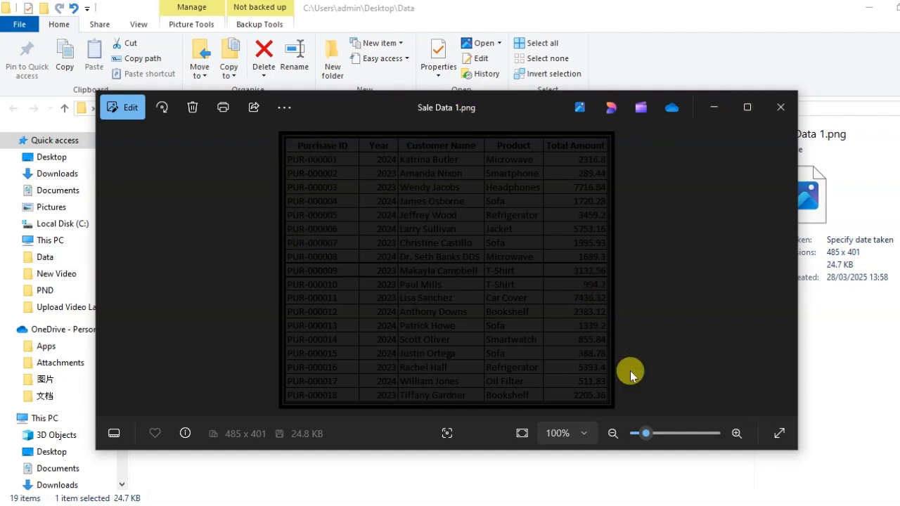
click(746, 107)
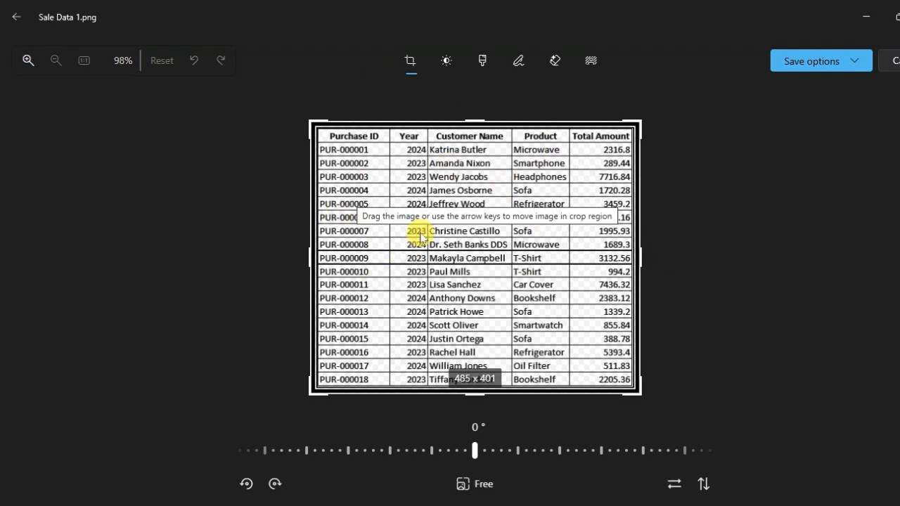
click(443, 64)
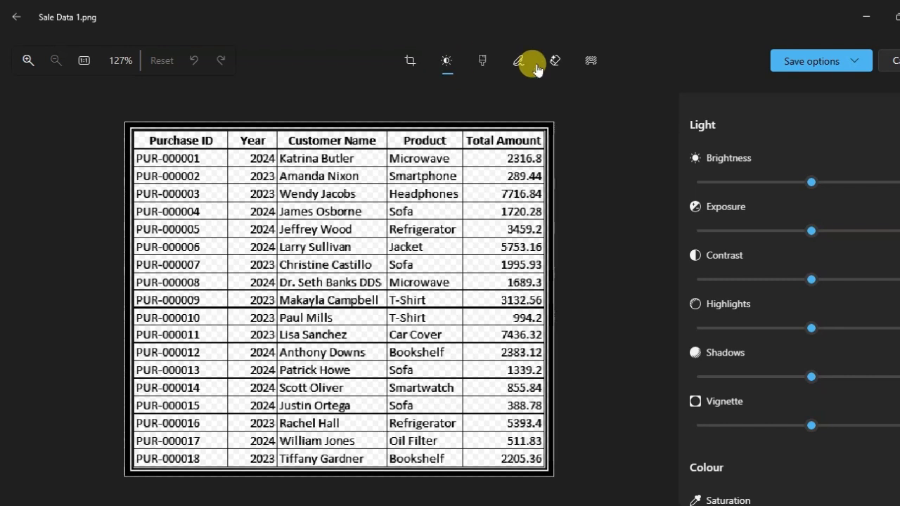
click(480, 62)
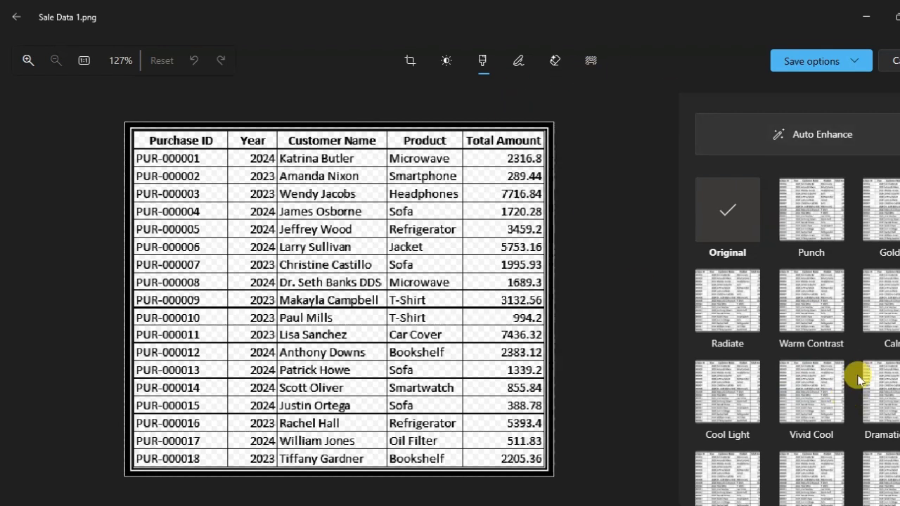
scroll(858, 380, down, 1)
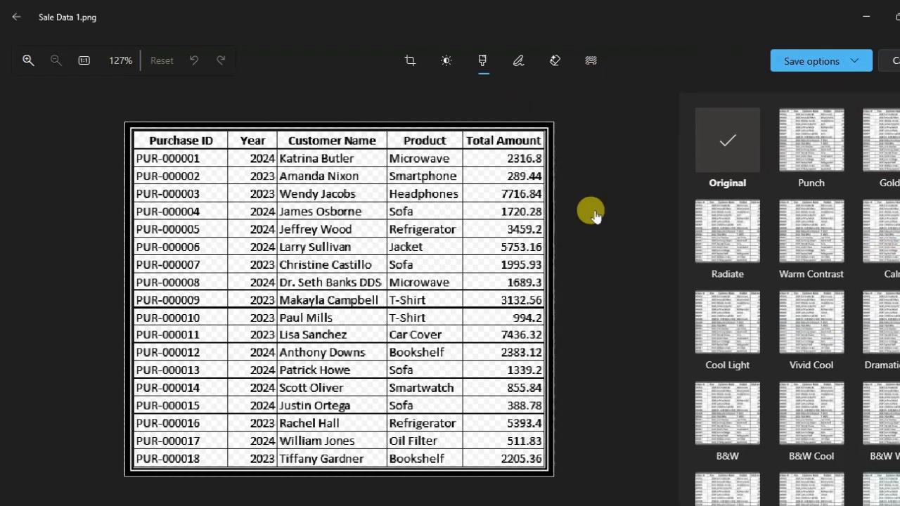
click(853, 63)
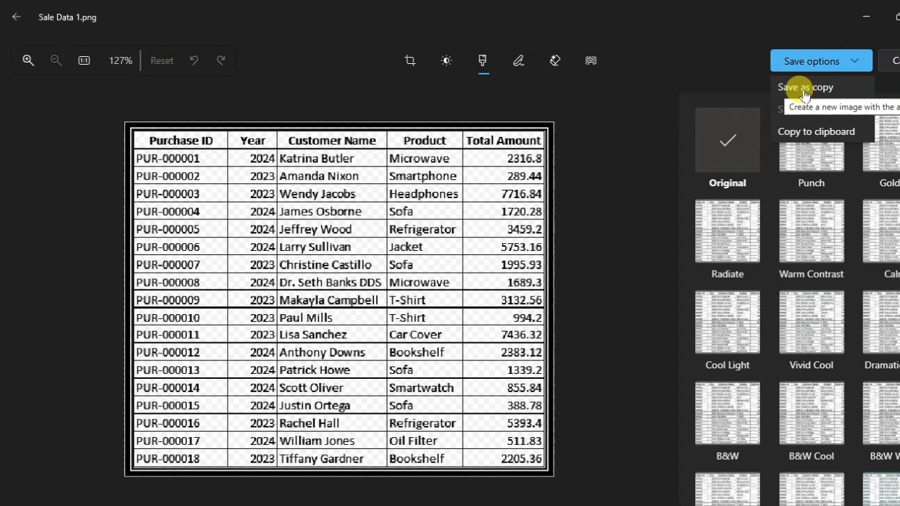